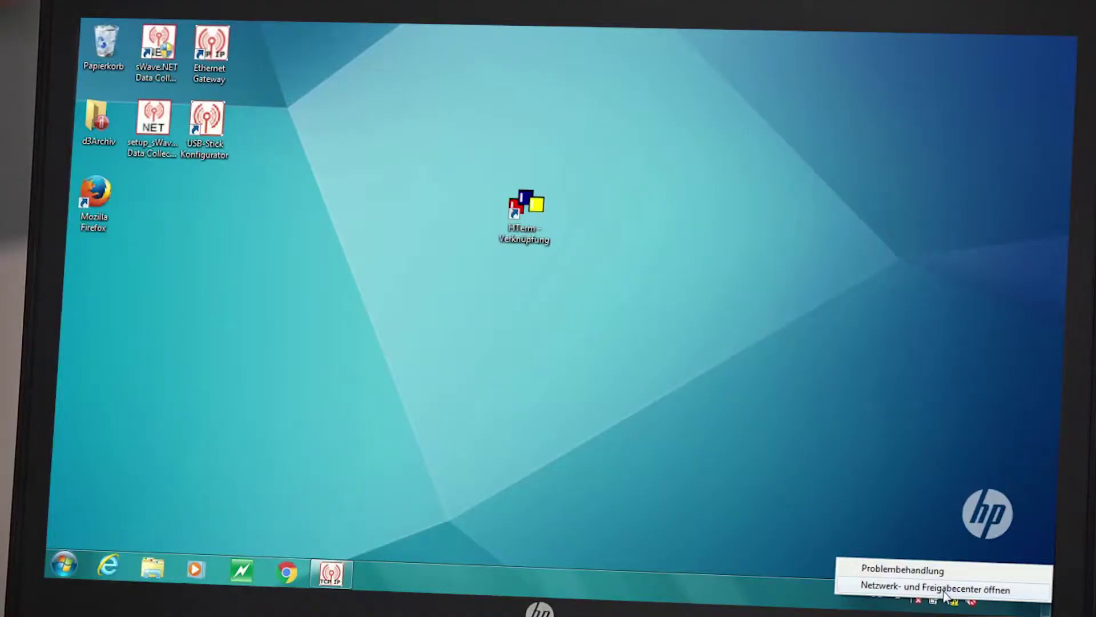
# - From Network and Sharing Center, open the LAN-Verbindung properties and select Internetprotokoll Version 4 (TCP/IPv4)
pyautogui.click(936, 588)
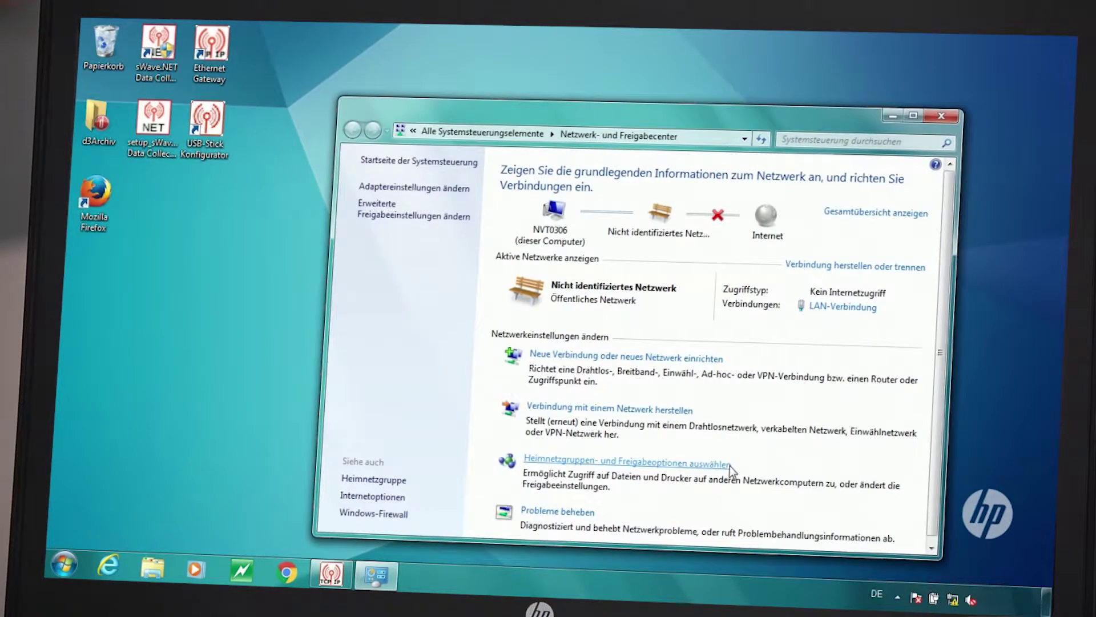
pyautogui.click(849, 310)
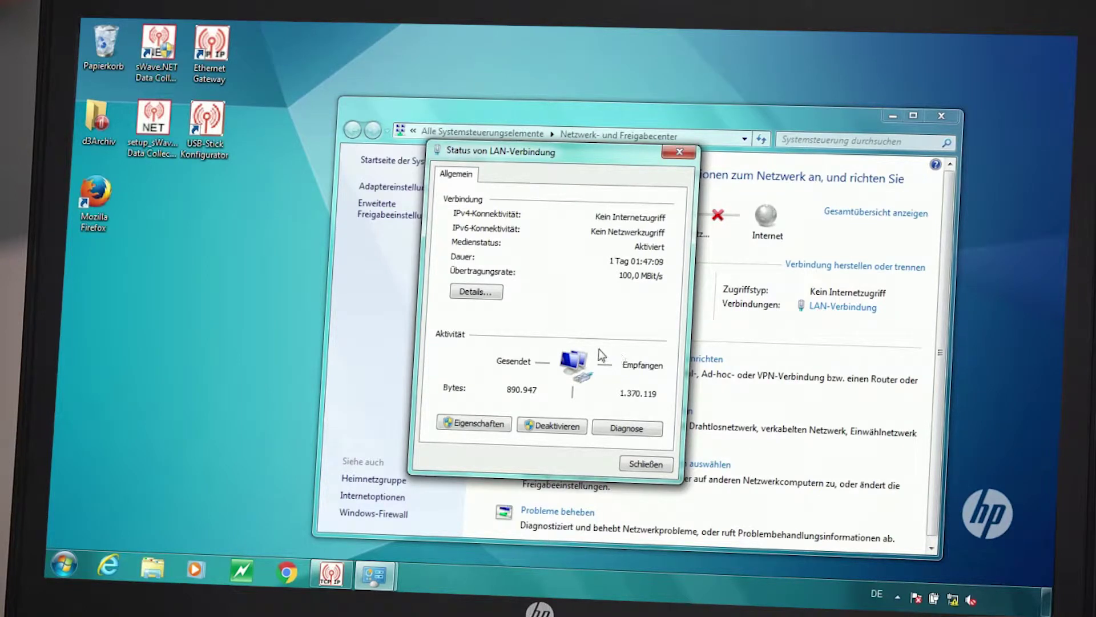
pyautogui.click(478, 428)
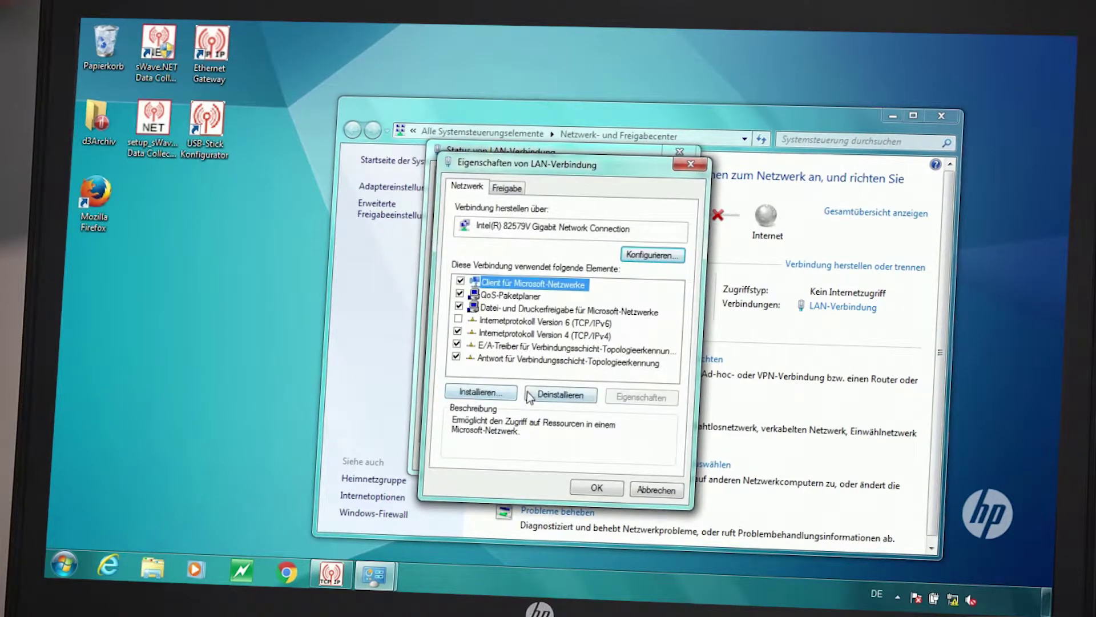
pyautogui.click(531, 336)
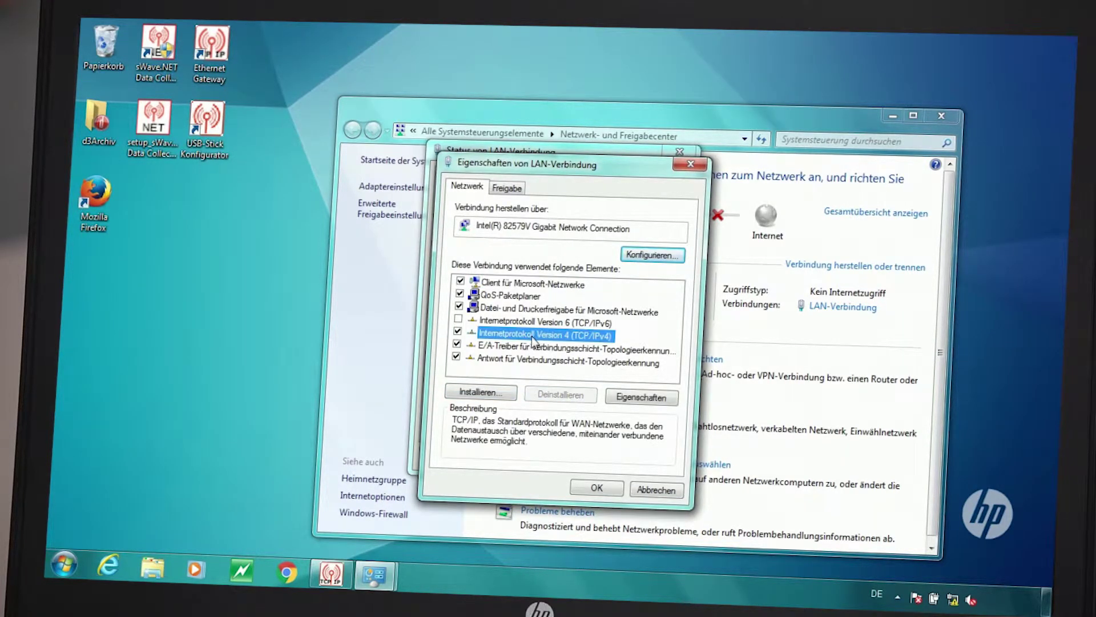
# - Accept the fixed IPv4 address 192.168.0.144, mask 255.255.255.0, and close all network windows
pyautogui.click(642, 399)
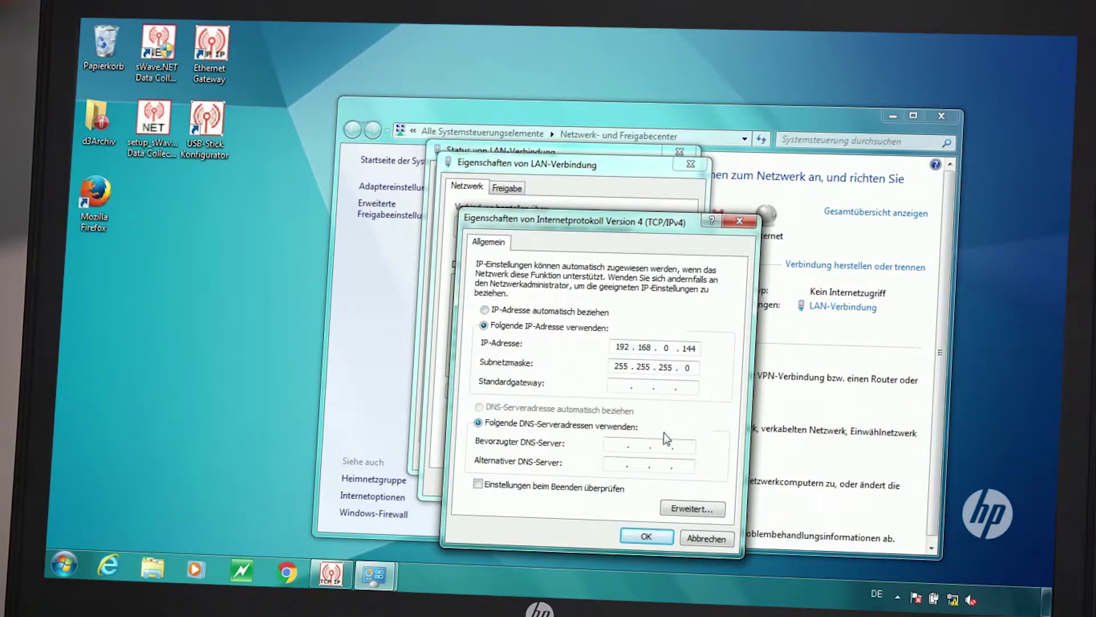
pyautogui.click(647, 538)
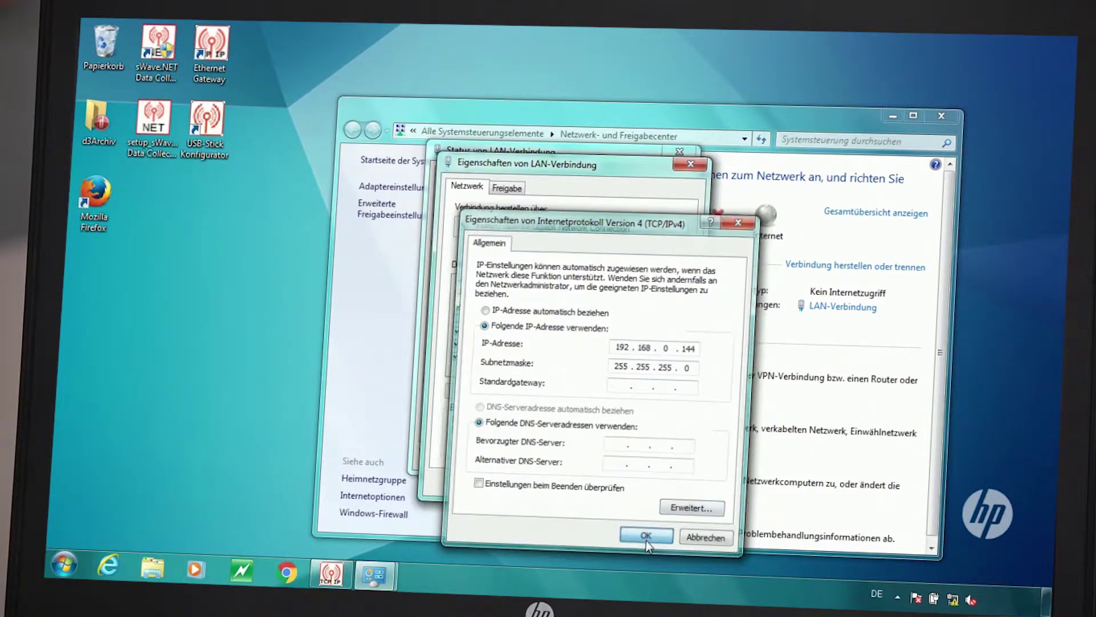
pyautogui.click(600, 489)
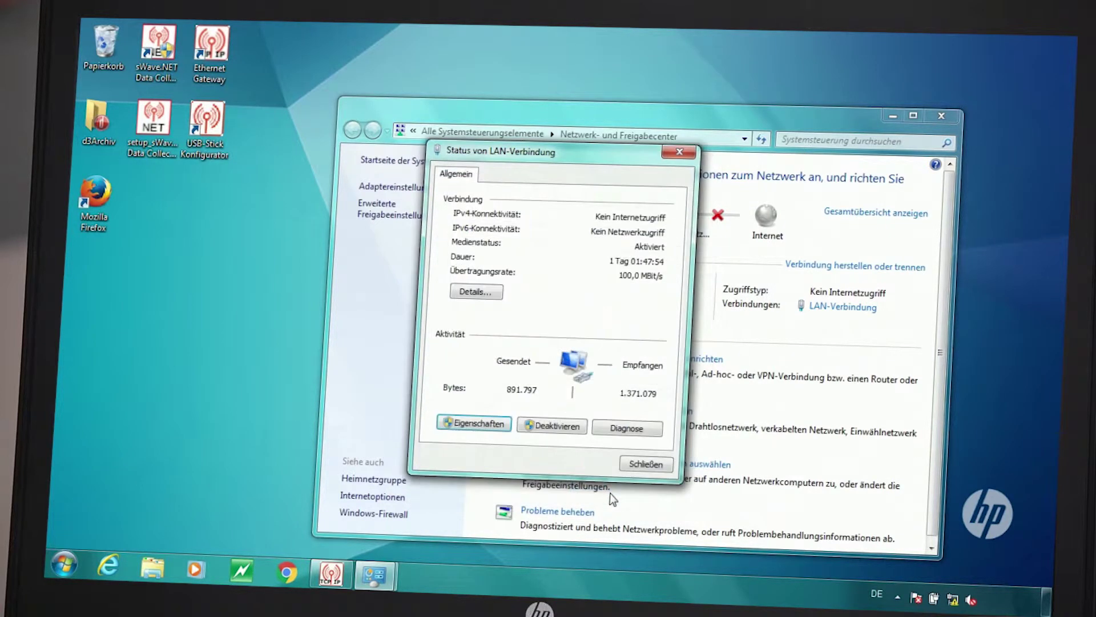
pyautogui.click(644, 465)
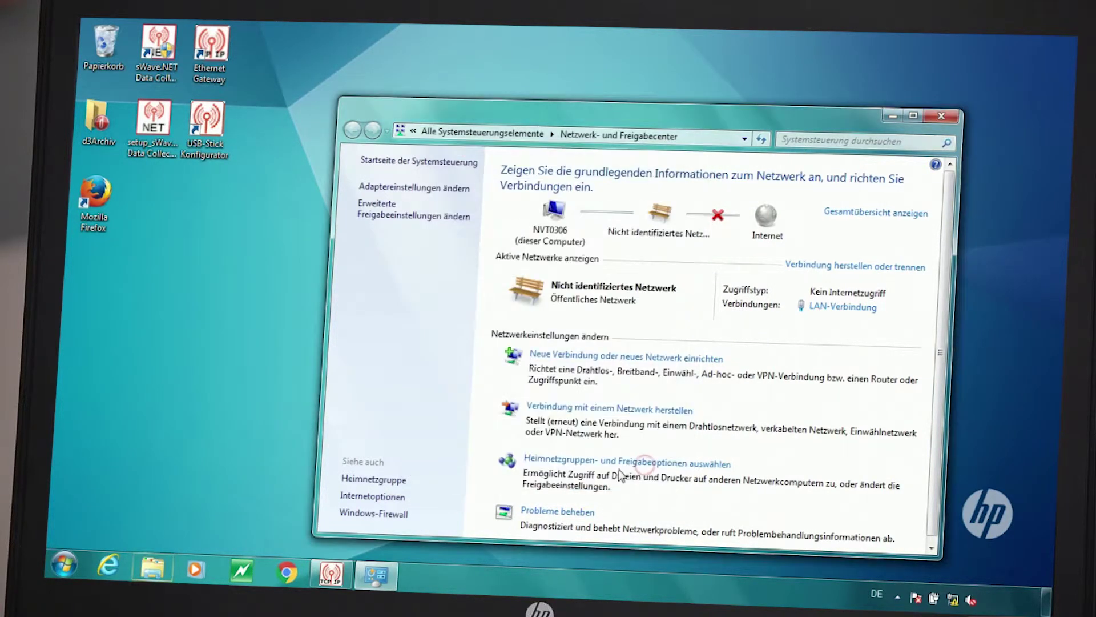
pyautogui.click(944, 117)
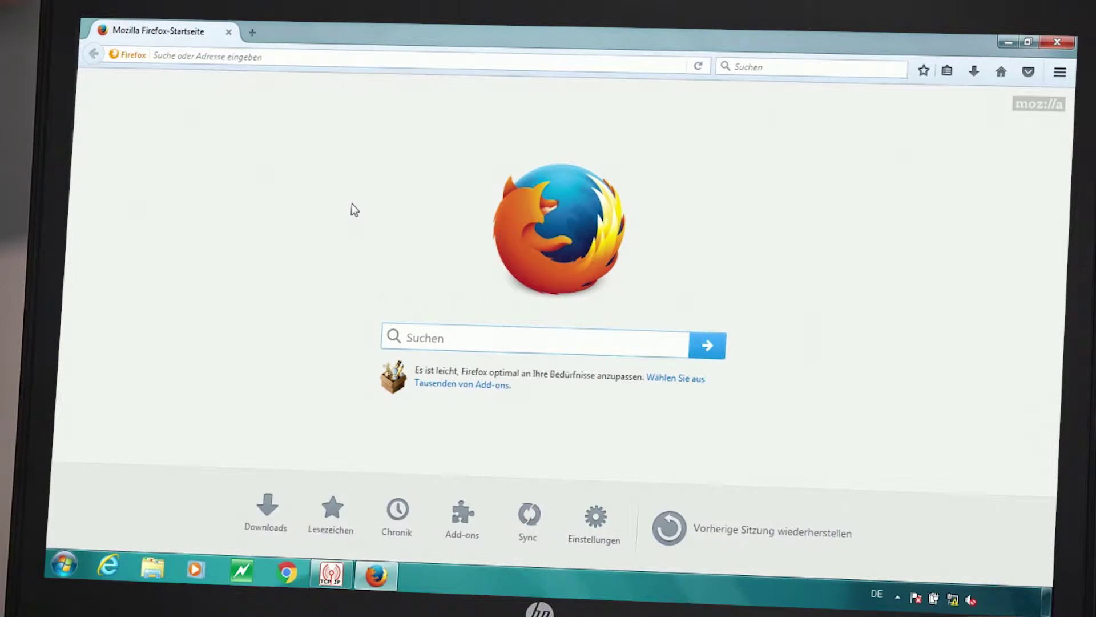
# - Reopen the Wireless Ethernet Gateway page at 192.168.0.123 from Firefox's address history
pyautogui.click(677, 66)
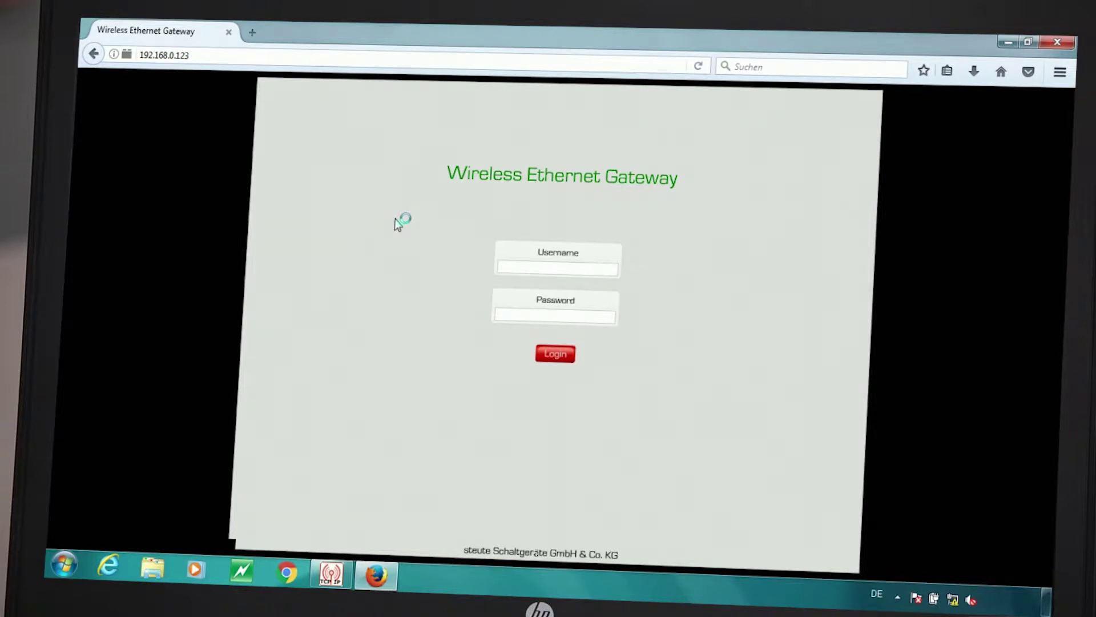
# - Enter the gateway username and password and log in
pyautogui.click(562, 265)
pyautogui.write('******')
pyautogui.click(555, 353)
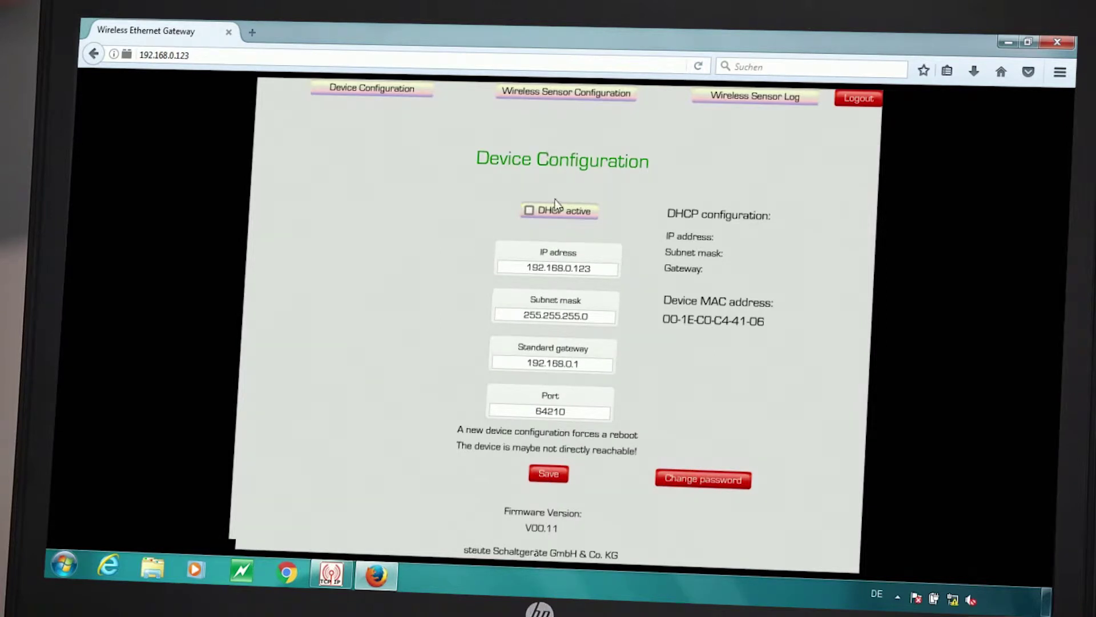
# - Open the Wireless Sensor Configuration table and untick Learn Mode Active
pyautogui.click(556, 99)
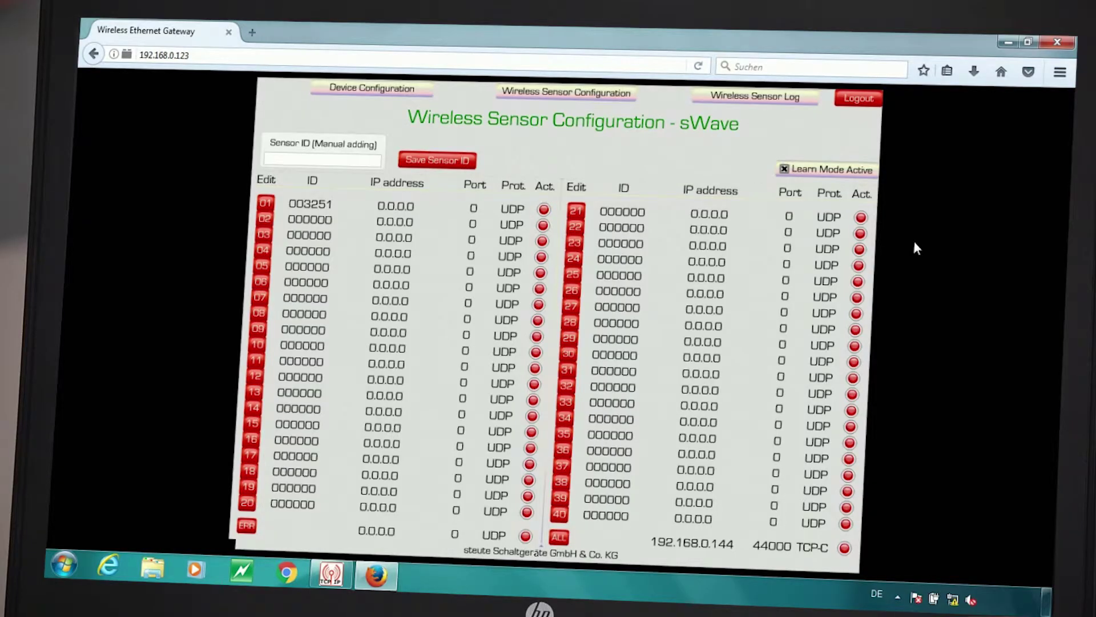
pyautogui.click(785, 170)
pyautogui.click(784, 169)
# - Edit sensor 003251 in slot 01, setting IP 192.168.0.144 and port 44000
pyautogui.click(265, 208)
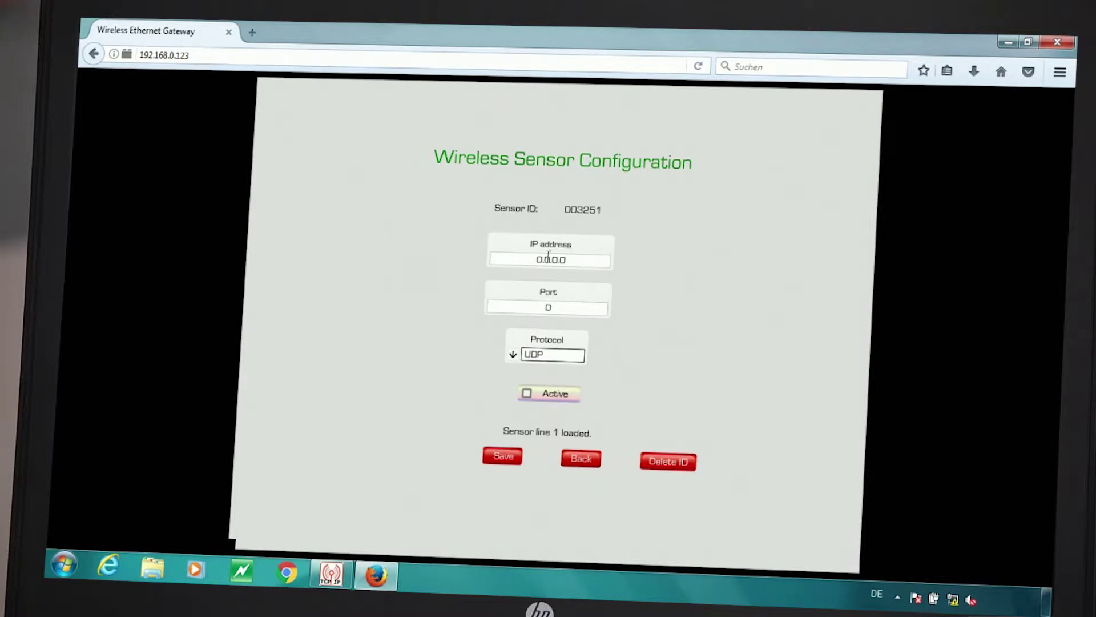
pyautogui.press('BackSpace')
pyautogui.write('19.')
pyautogui.write('2')
pyautogui.write('.168')
pyautogui.press('Delete')
pyautogui.press('Delete')
pyautogui.press('Delete')
pyautogui.write('.144')
pyautogui.click(571, 307)
pyautogui.write('000')
# - Set protocol to TCP-Client, mark the sensor active, save, and return to the list
pyautogui.click(561, 363)
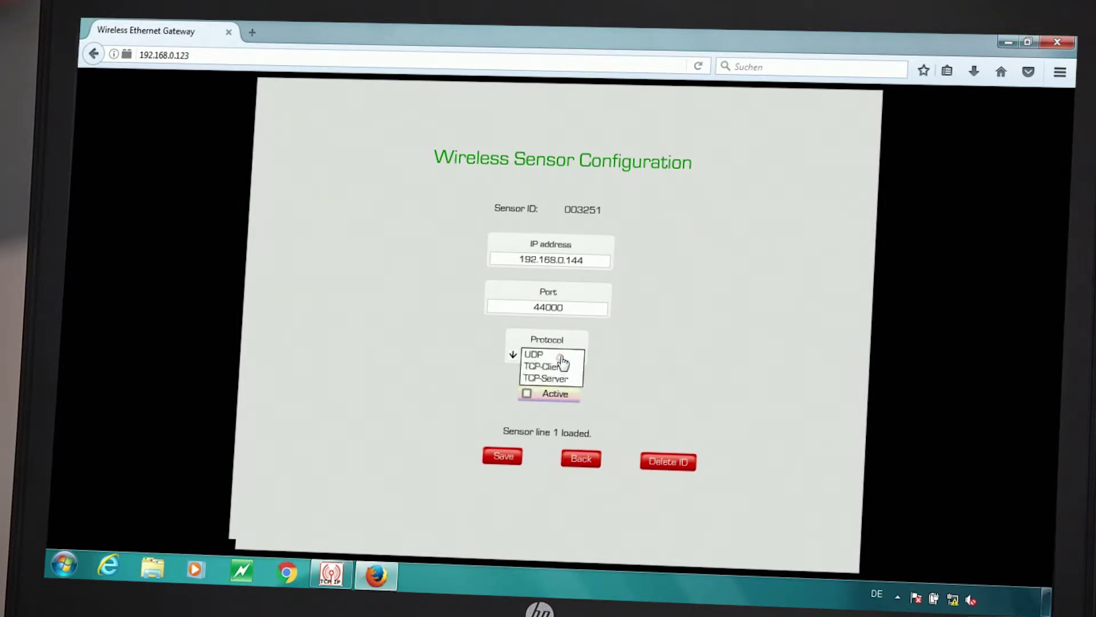
pyautogui.click(527, 394)
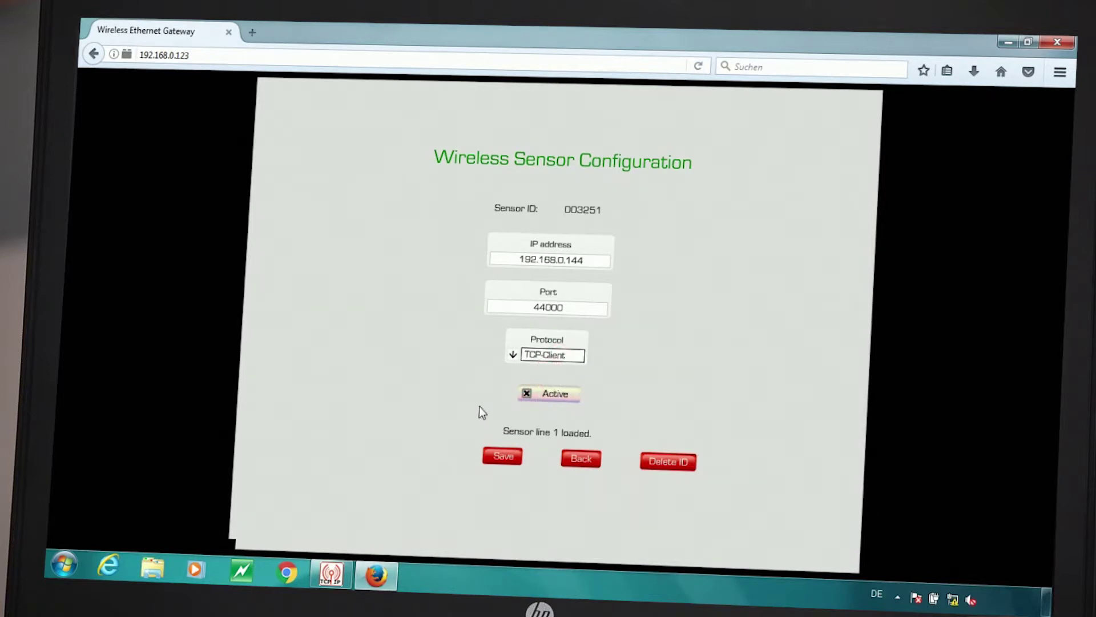
pyautogui.click(503, 459)
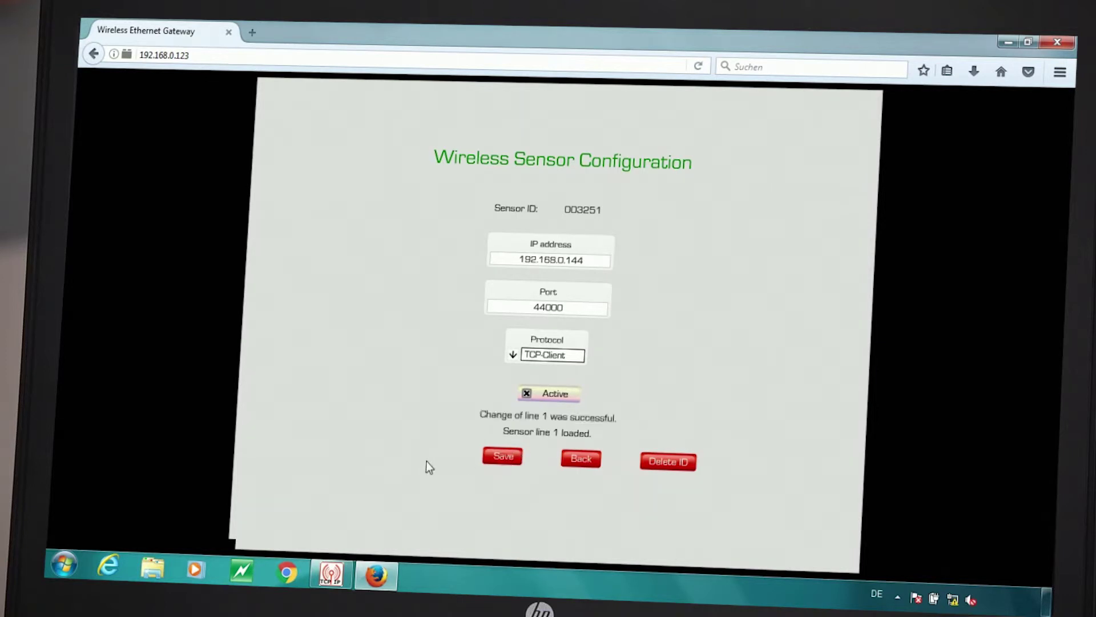
pyautogui.click(588, 463)
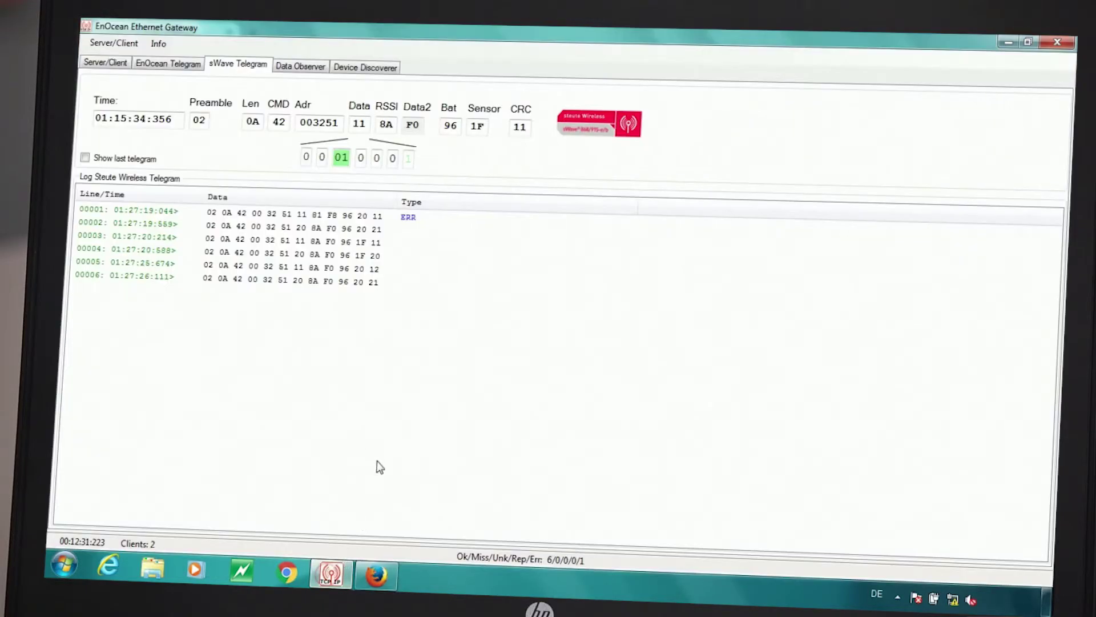
# - View the first logged telegram, then close the server port on the Server/Client tab
pyautogui.click(268, 216)
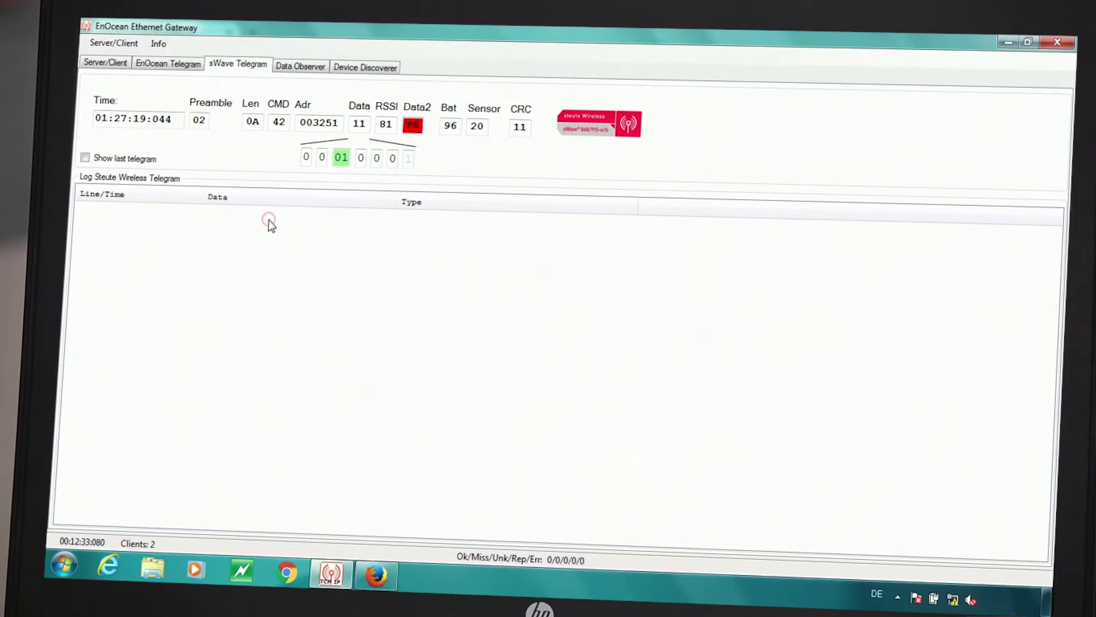
pyautogui.click(106, 66)
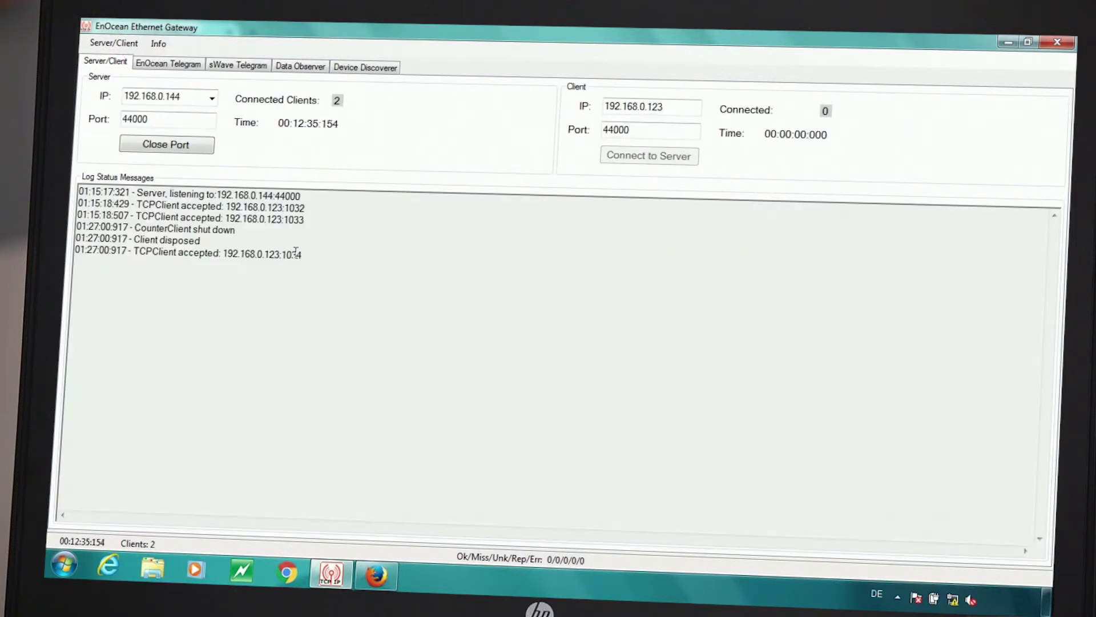
pyautogui.click(182, 145)
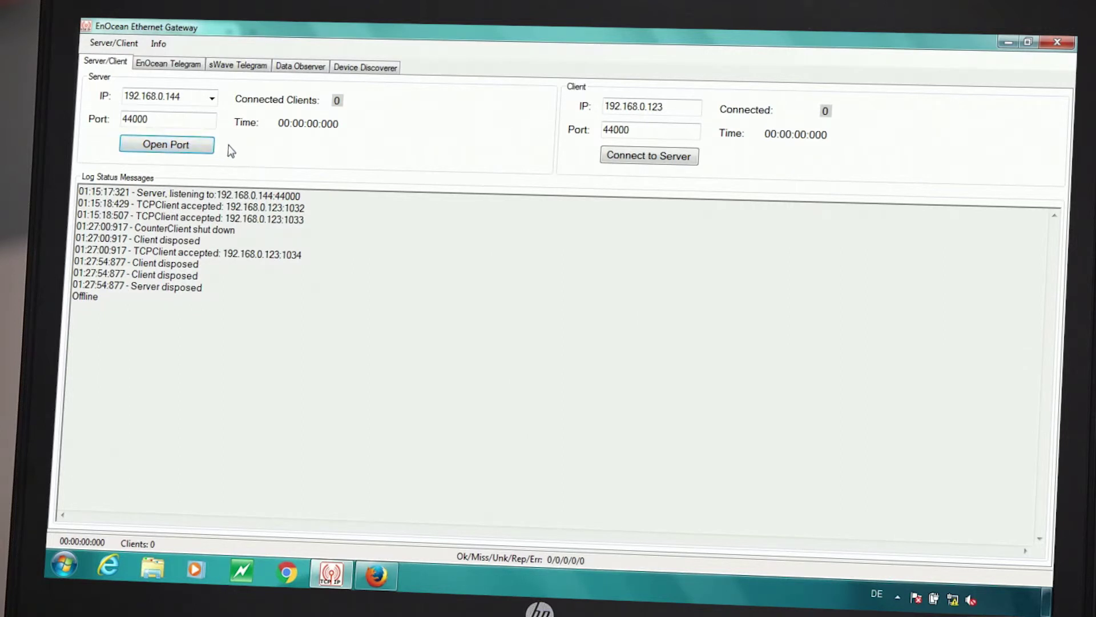
# - Reopen the server port on 192.168.0.144:44000 and watch incoming sWave telegrams
pyautogui.click(180, 148)
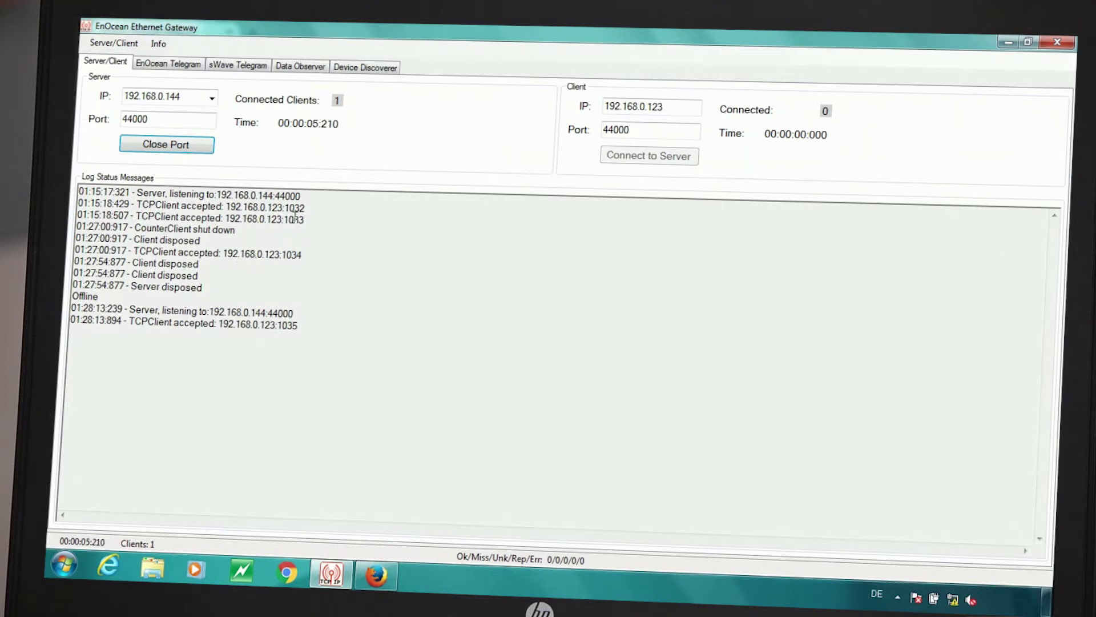
pyautogui.click(246, 71)
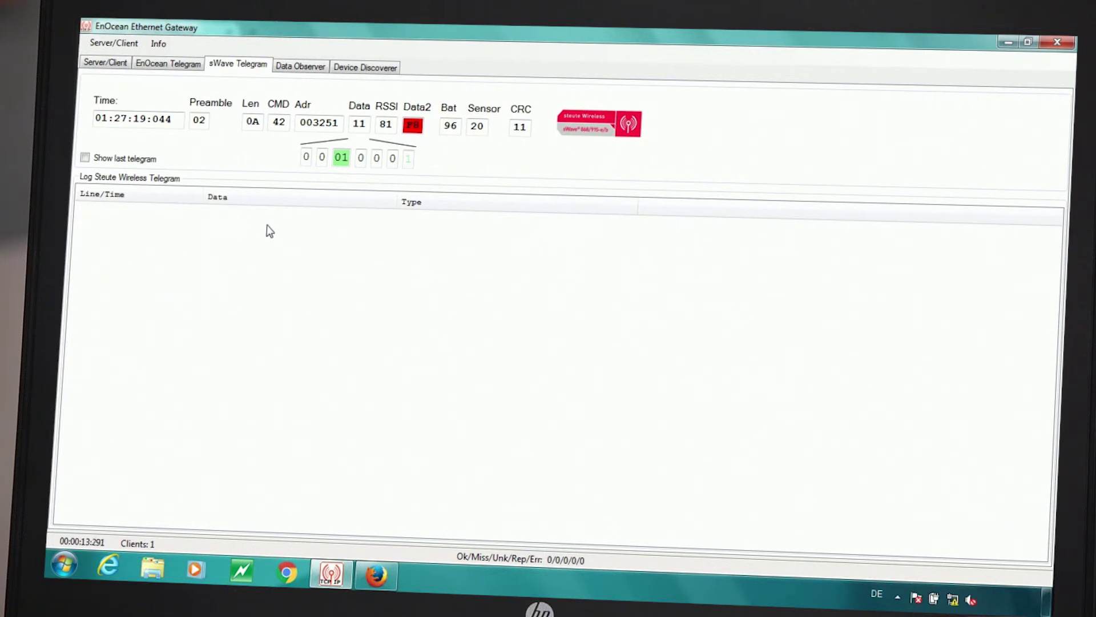